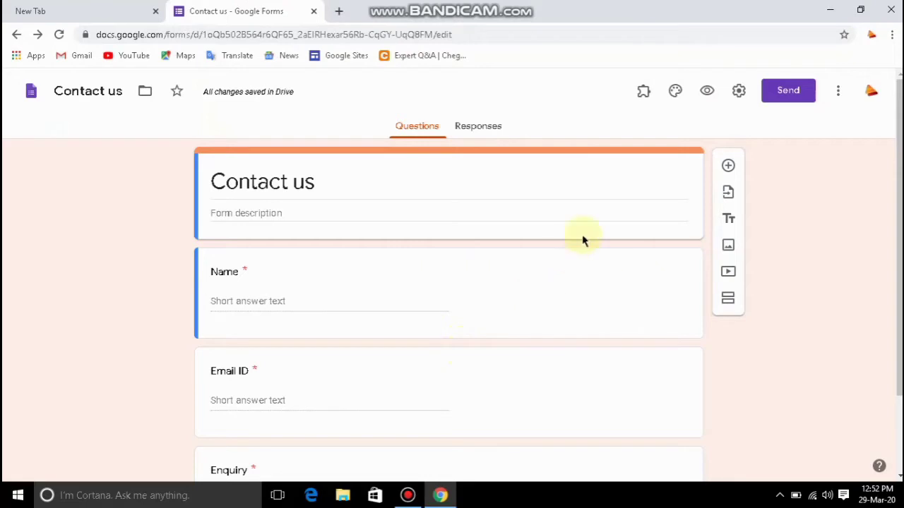
In General settings, enable 'Limit to 1 response' and 'Collect email addresses'.
{"action": "left_click", "coordinate": [747, 93]}
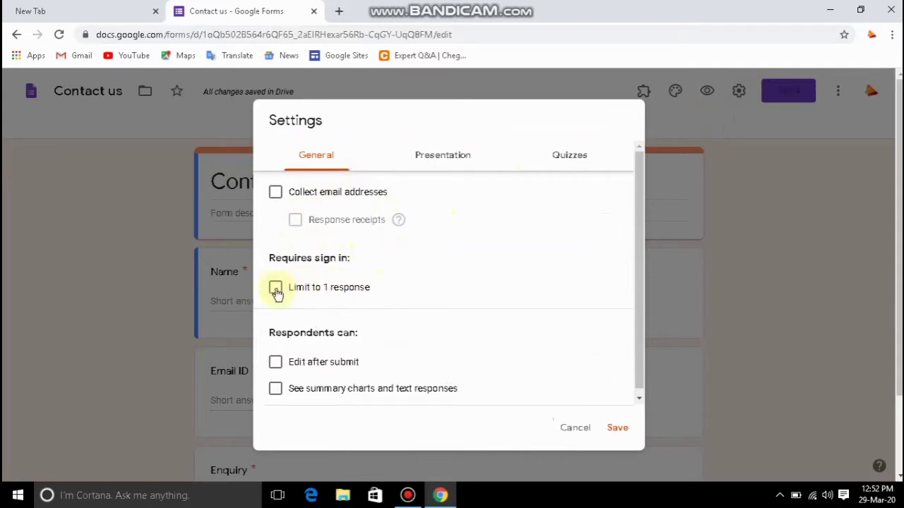
{"action": "left_click", "coordinate": [276, 290]}
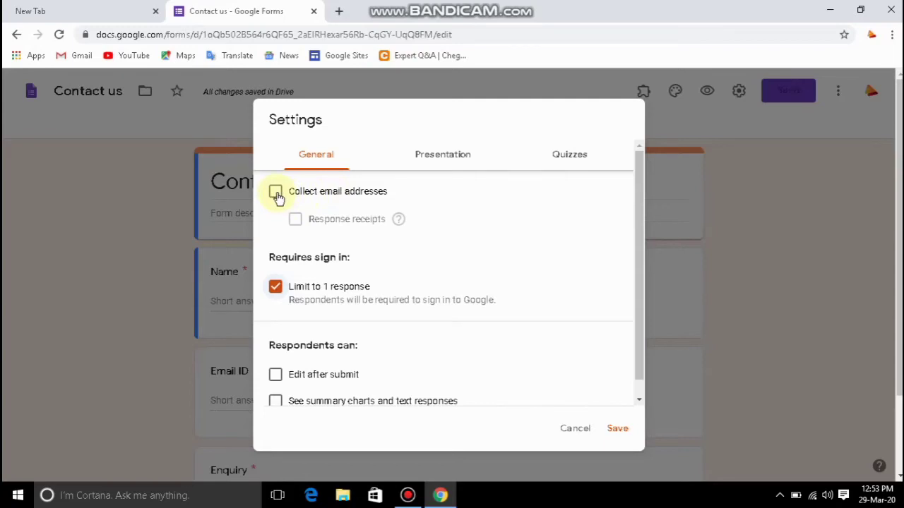
{"action": "left_click", "coordinate": [277, 194]}
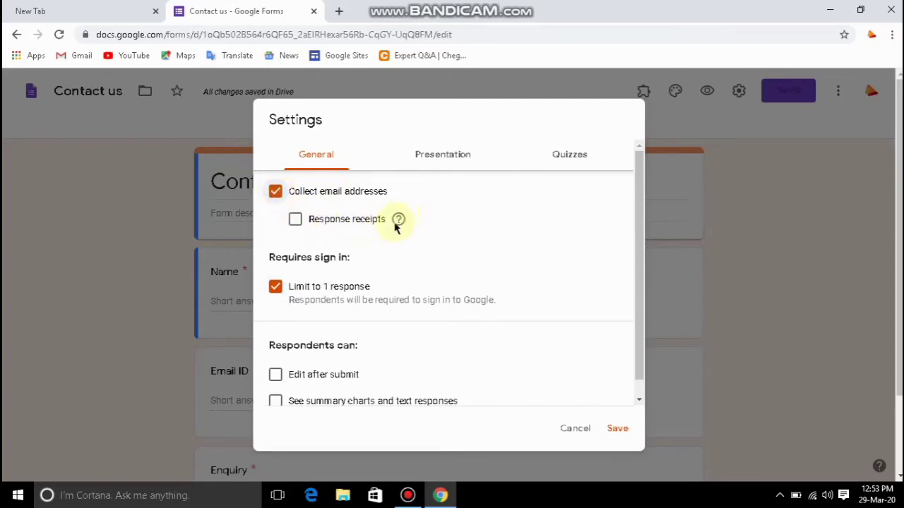
{"action": "mouse_move", "coordinate": [398, 224]}
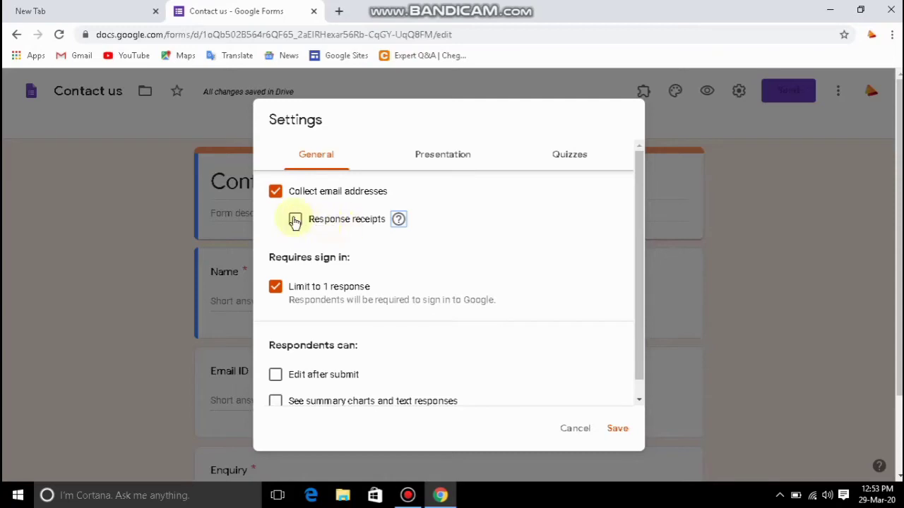
Turn on response receipts and set them to 'If respondent requests it'.
{"action": "left_click", "coordinate": [295, 221]}
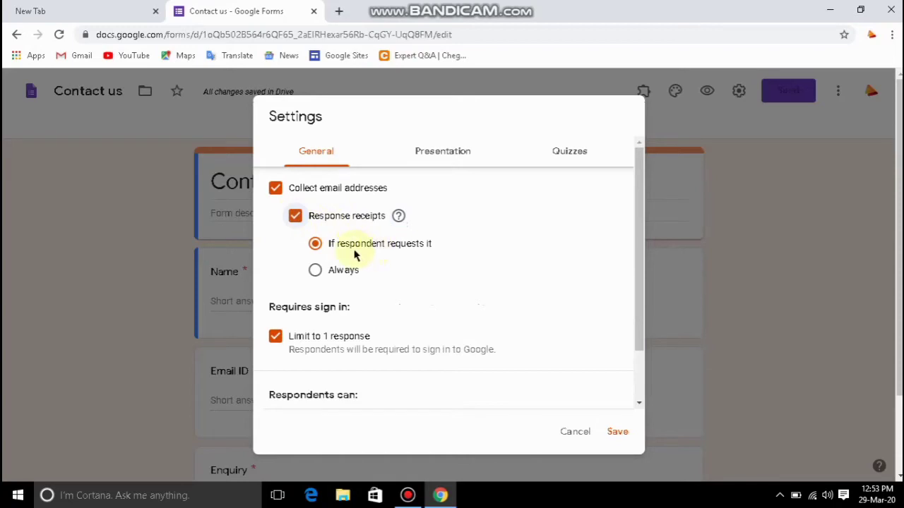
{"action": "left_click", "coordinate": [318, 274]}
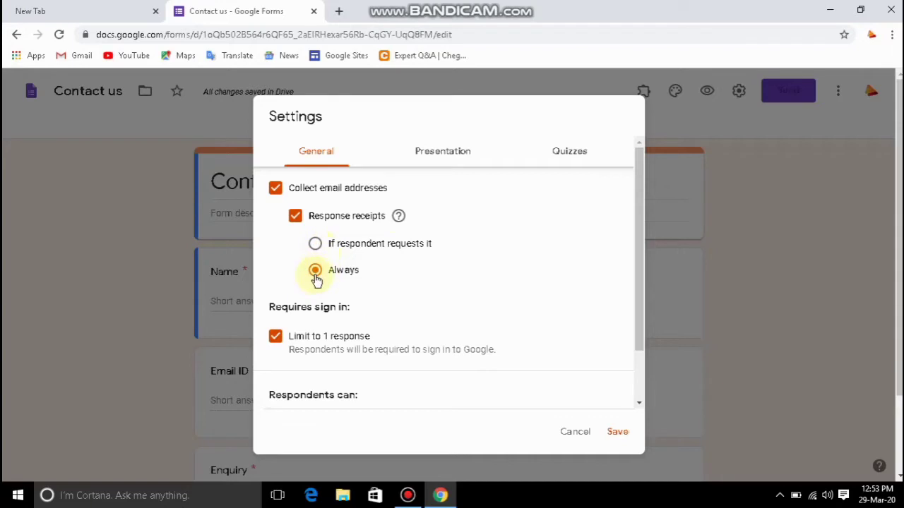
{"action": "left_click", "coordinate": [316, 246]}
Leave 'Edit after submit' unchecked after briefly ticking it.
{"action": "left_click_drag", "start_coordinate": [638, 299], "coordinate": [639, 359]}
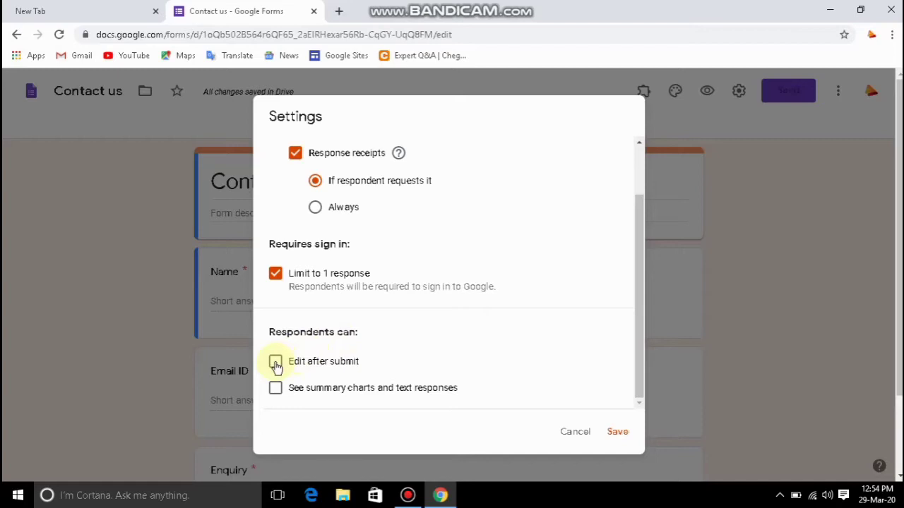
{"action": "left_click", "coordinate": [275, 362]}
{"action": "left_click", "coordinate": [276, 364]}
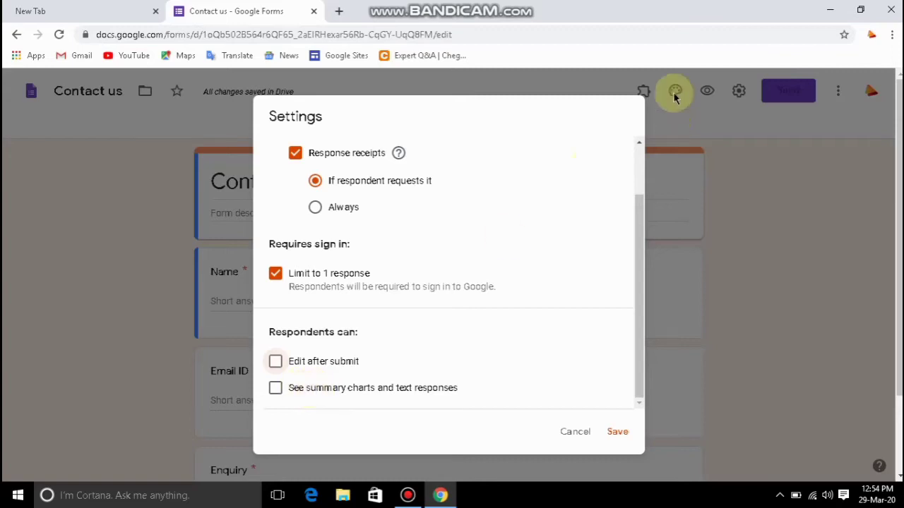
{"action": "left_click_drag", "start_coordinate": [641, 216], "coordinate": [644, 151]}
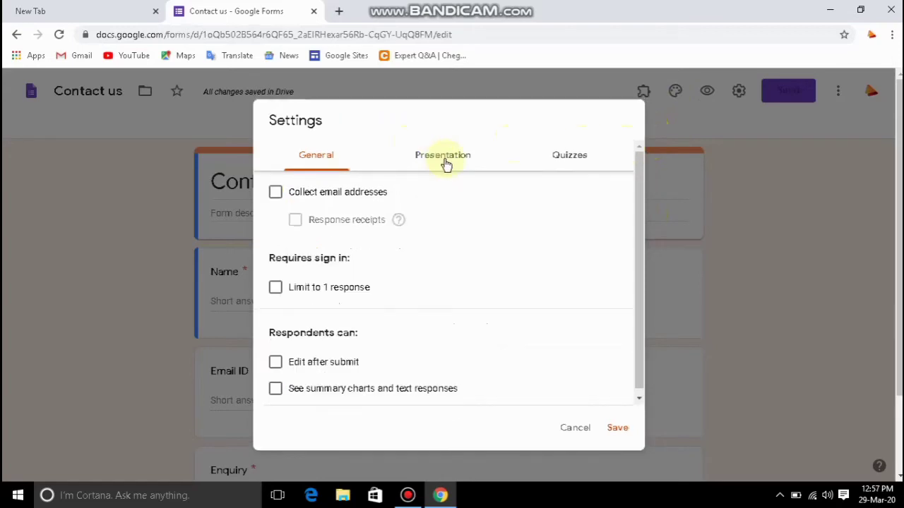
In Presentation settings, enable the progress bar, question shuffling and the another-response link.
{"action": "left_click", "coordinate": [445, 161]}
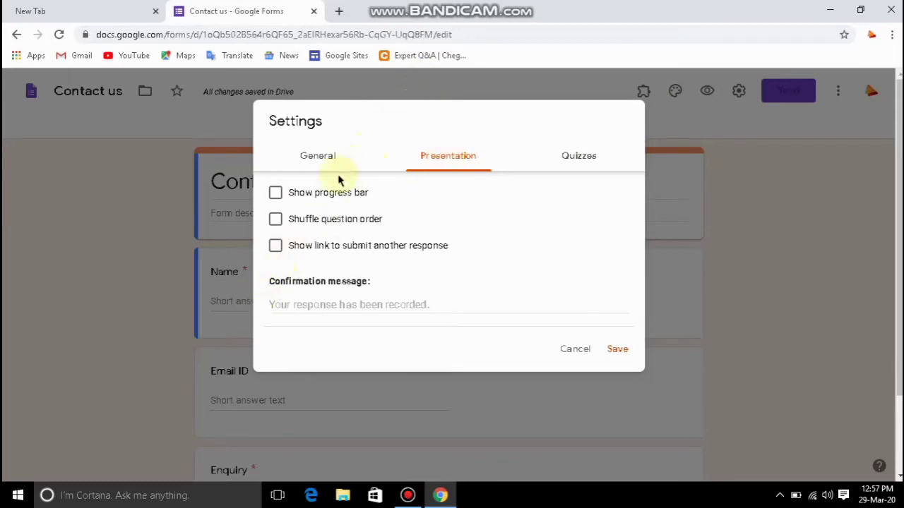
{"action": "left_click", "coordinate": [277, 195]}
{"action": "left_click", "coordinate": [275, 222]}
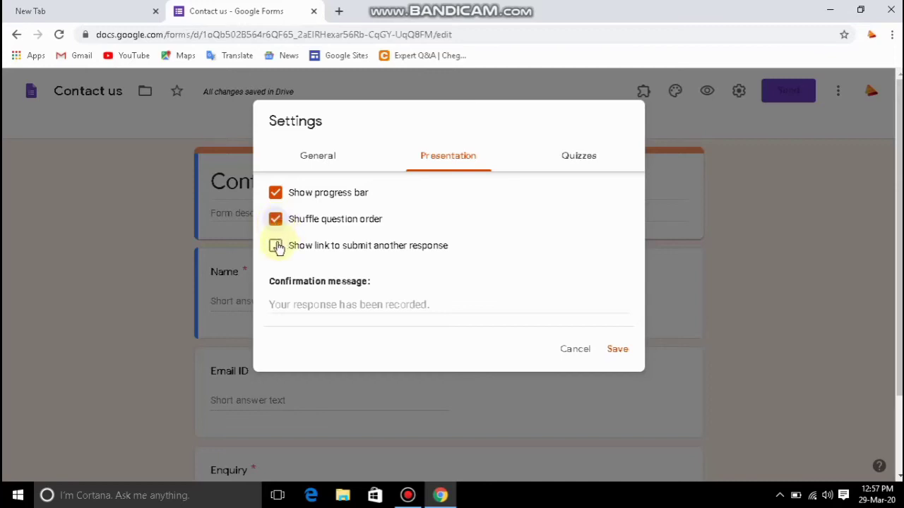
{"action": "left_click", "coordinate": [277, 247]}
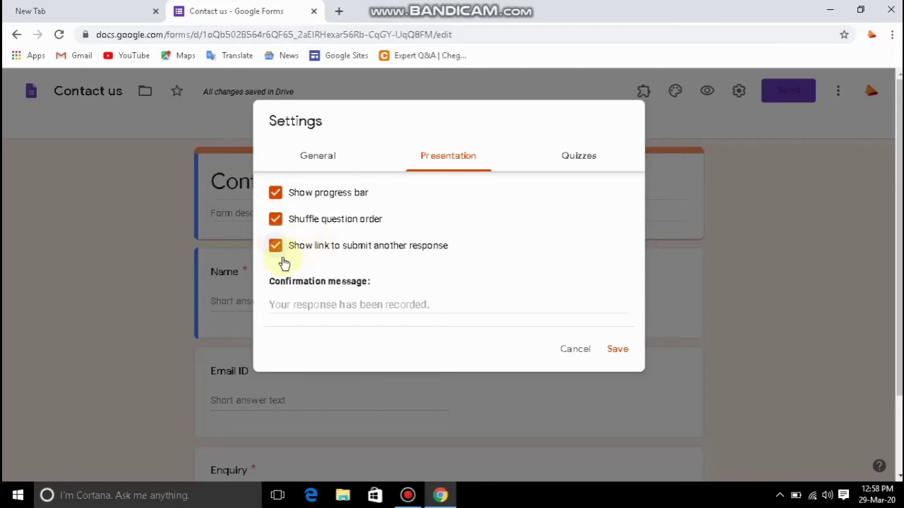
Enter the confirmation message 'THANKYOU FOR YOUR ENQUIRY'.
{"action": "left_click", "coordinate": [279, 305]}
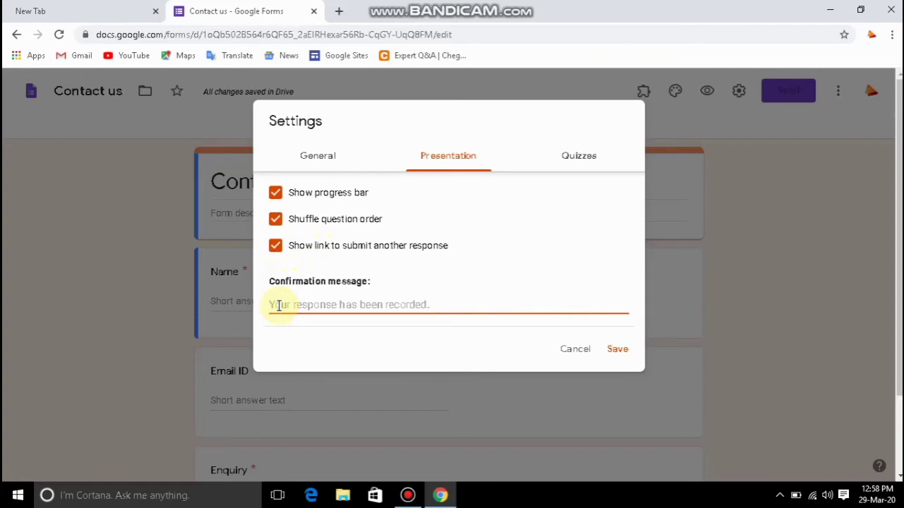
{"action": "type", "text": "THANYOU"}
{"action": "key", "text": "BackSpace"}
{"action": "key", "text": "BackSpace"}
{"action": "key", "text": "BackSpace"}
{"action": "key", "text": "BackSpace"}
{"action": "key", "text": "BackSpace"}
{"action": "key", "text": "BackSpace"}
{"action": "key", "text": "BackSpace"}
{"action": "key", "text": "BackSpace"}
{"action": "type", "text": "THANKYOU FOR YOUR ENQUIRY"}
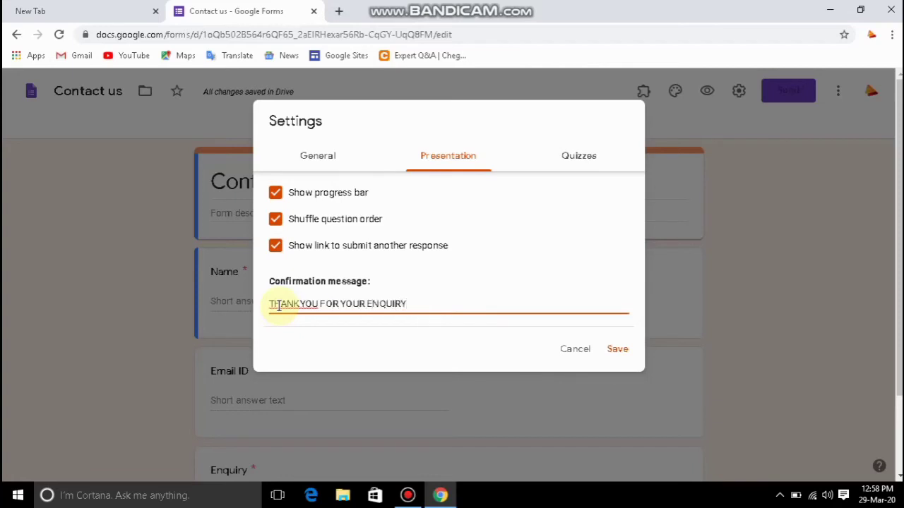
Correct the confirmation message to 'THANK YOU FOR YOUR ENQUIRY' and preview the form.
{"action": "left_click", "coordinate": [300, 305]}
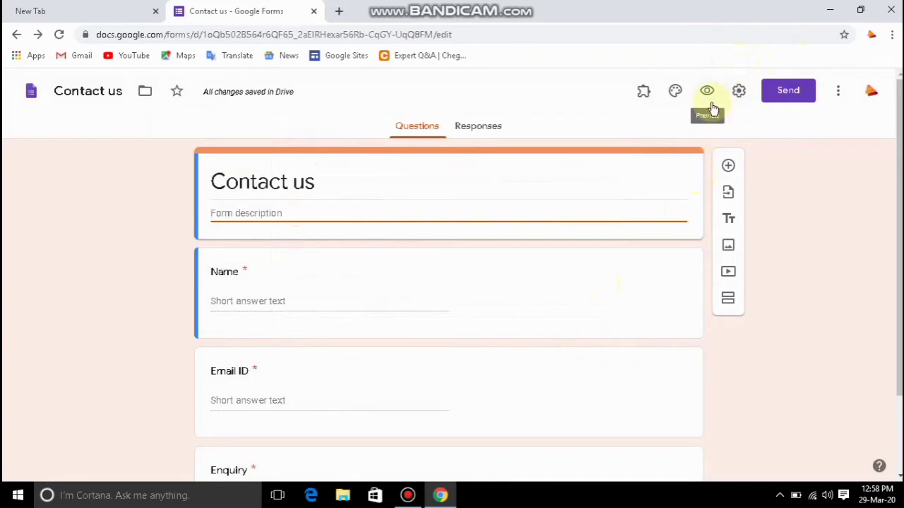
{"action": "left_click", "coordinate": [711, 103]}
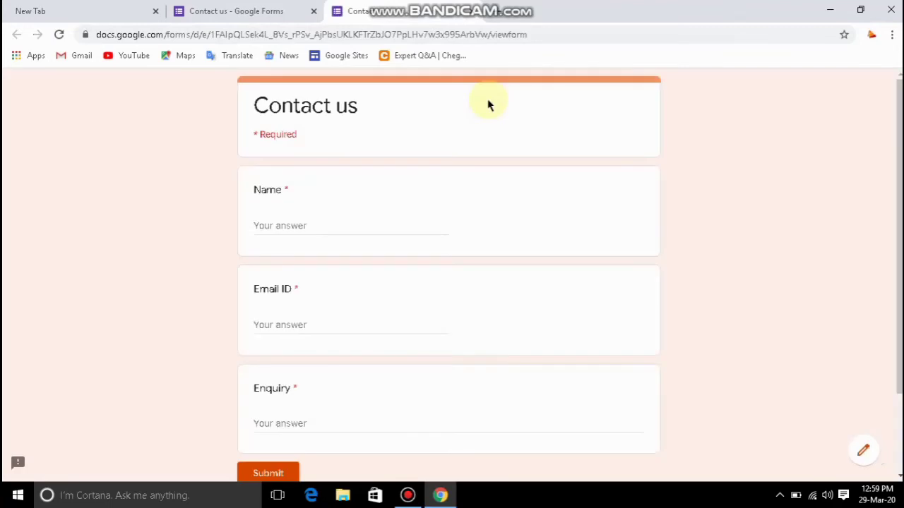
Fill in a test name, email address and enquiry, then submit the response.
{"action": "left_click", "coordinate": [357, 226]}
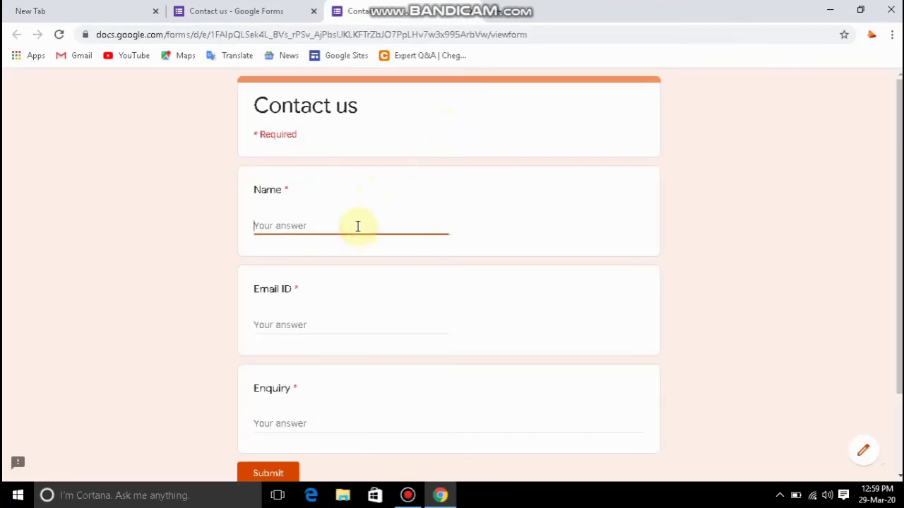
{"action": "type", "text": "RIJAS"}
{"action": "key", "text": "Tab"}
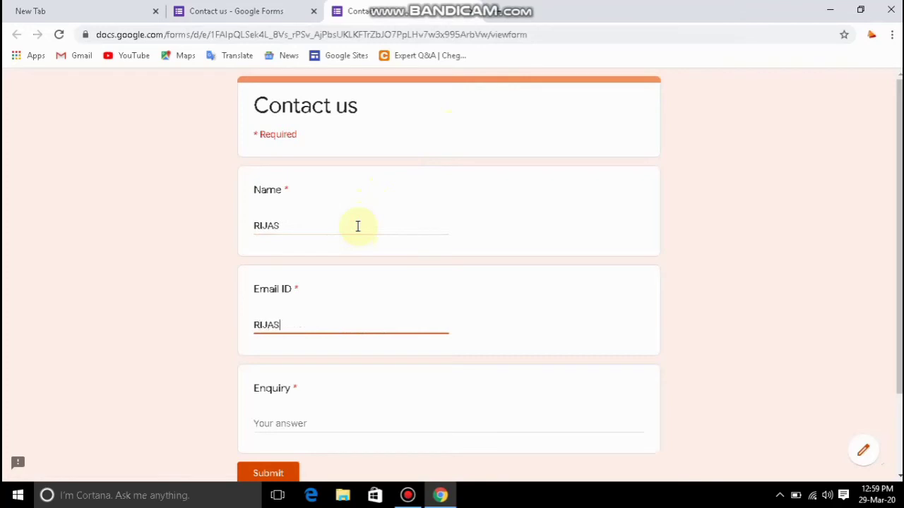
{"action": "key", "text": "Tab"}
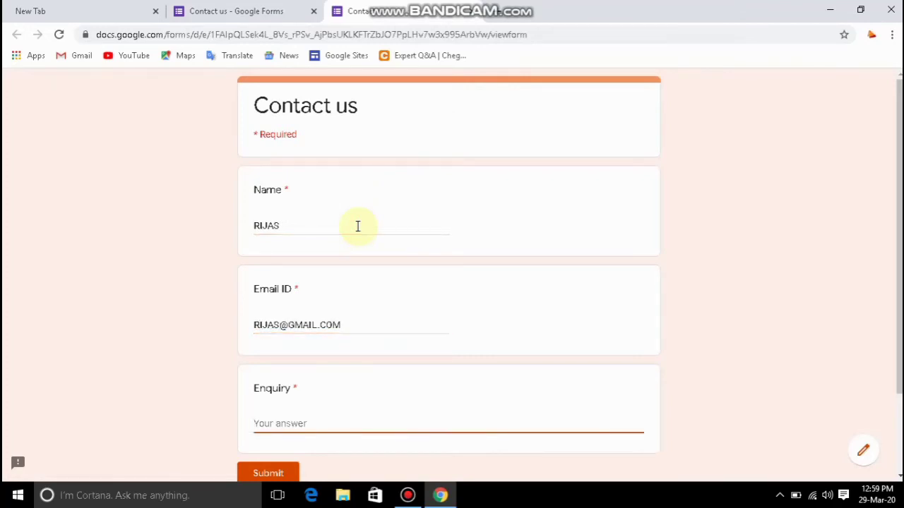
{"action": "type", "text": "RIJAS"}
{"action": "left_click", "coordinate": [262, 470]}
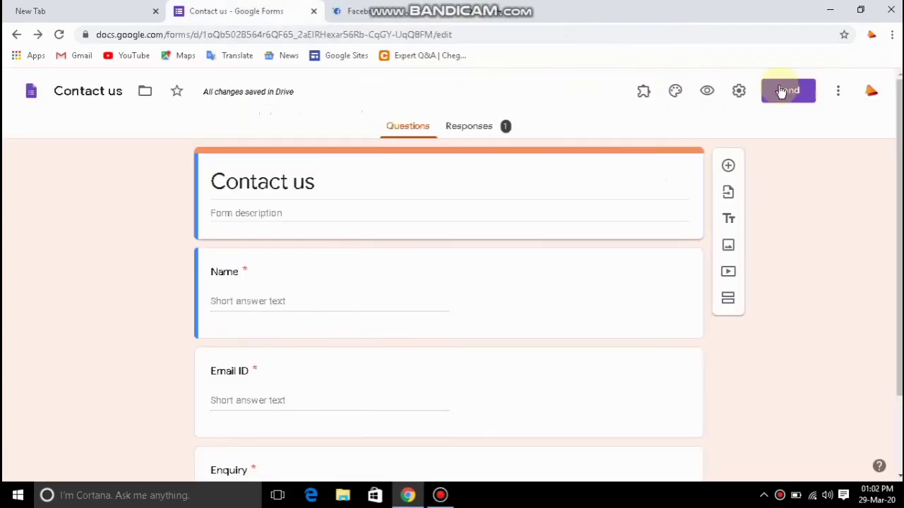
Bring up the Send form email options with subject 'Contact us' and the default invitation message.
{"action": "left_click", "coordinate": [781, 90]}
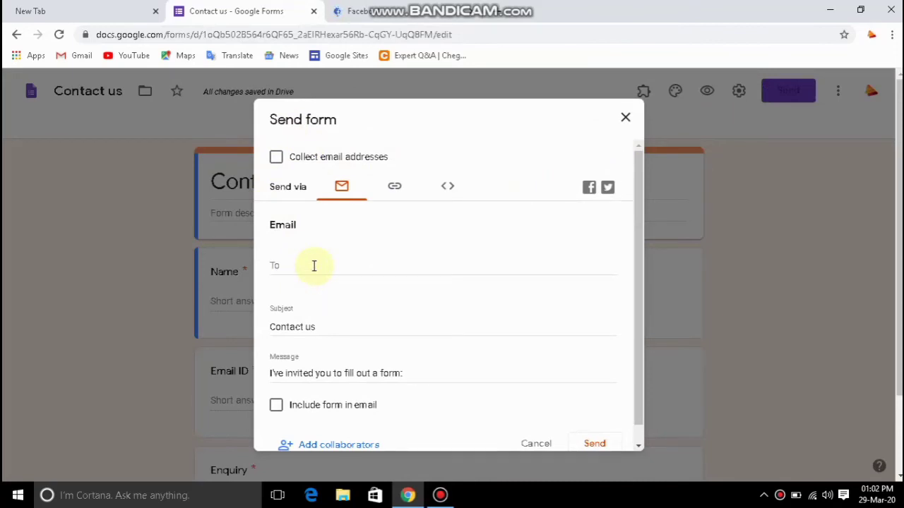
{"action": "left_click_drag", "start_coordinate": [641, 373], "coordinate": [641, 397]}
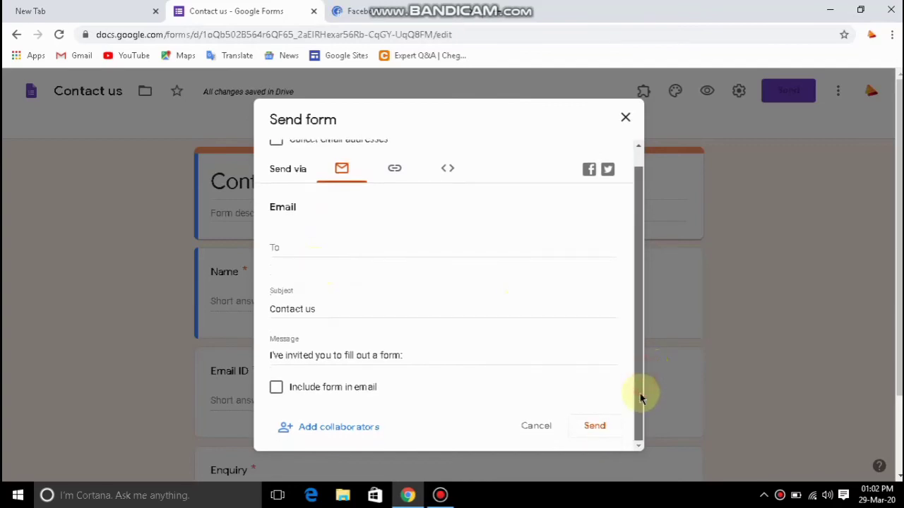
{"action": "left_click", "coordinate": [562, 308]}
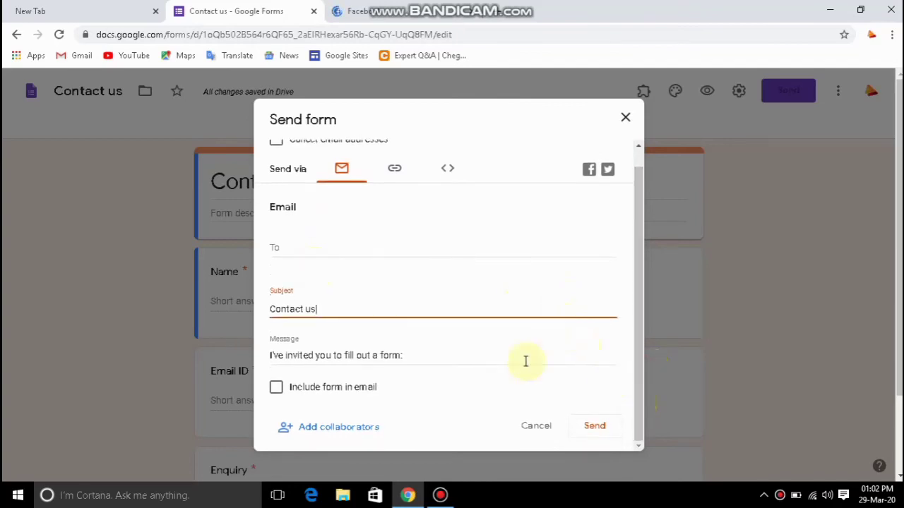
{"action": "left_click", "coordinate": [443, 355]}
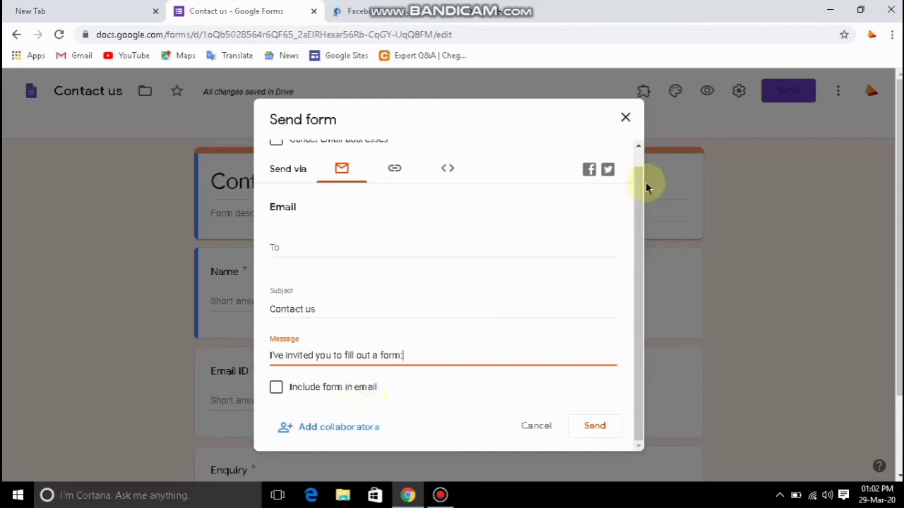
{"action": "left_click_drag", "start_coordinate": [642, 183], "coordinate": [642, 162]}
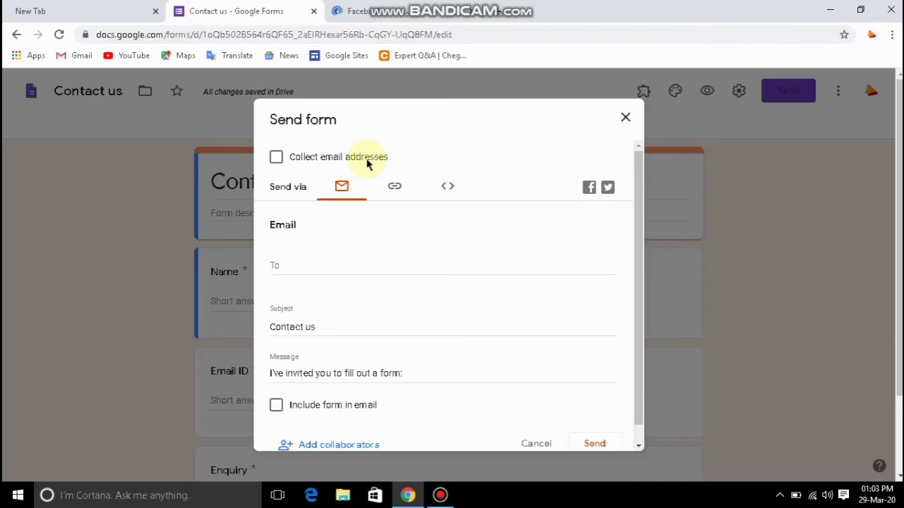
Show the form's full-length share link, then select the 640 × 677 px embed code.
{"action": "left_click", "coordinate": [395, 188]}
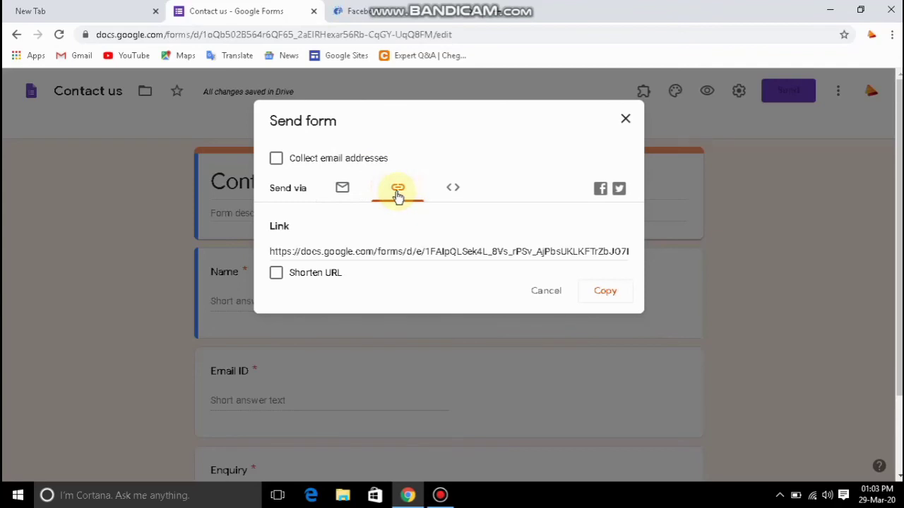
{"action": "left_click", "coordinate": [277, 274]}
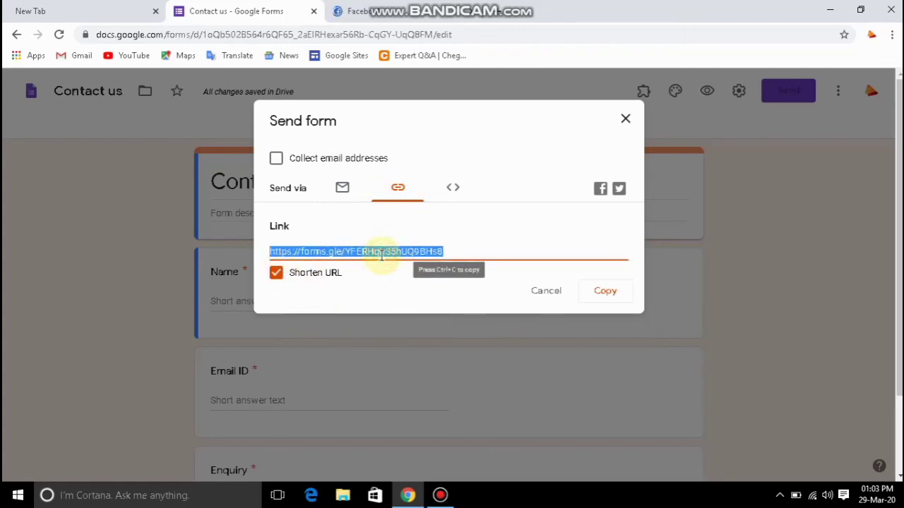
{"action": "left_click", "coordinate": [284, 274]}
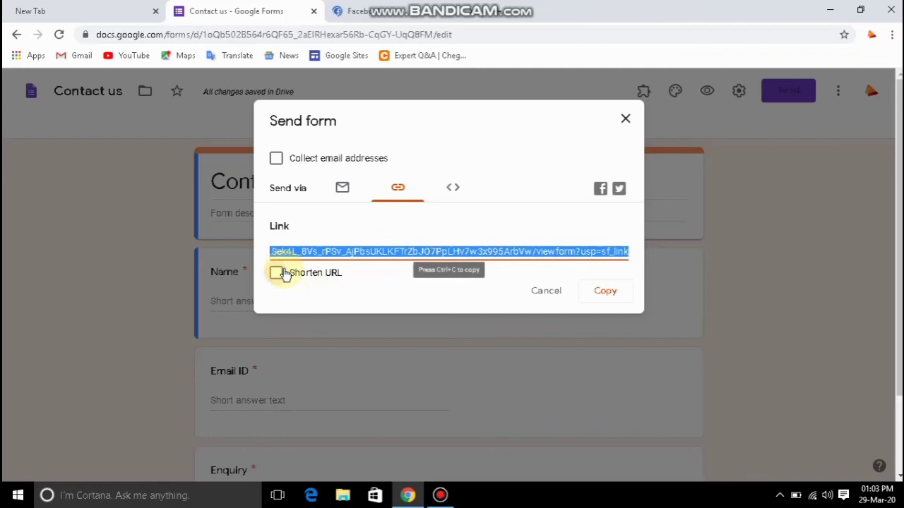
{"action": "left_click", "coordinate": [456, 195]}
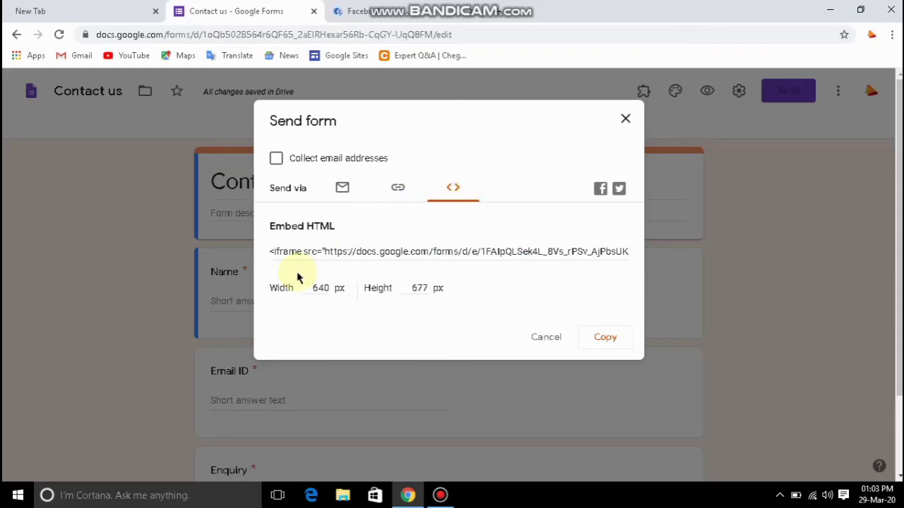
{"action": "left_click", "coordinate": [393, 250]}
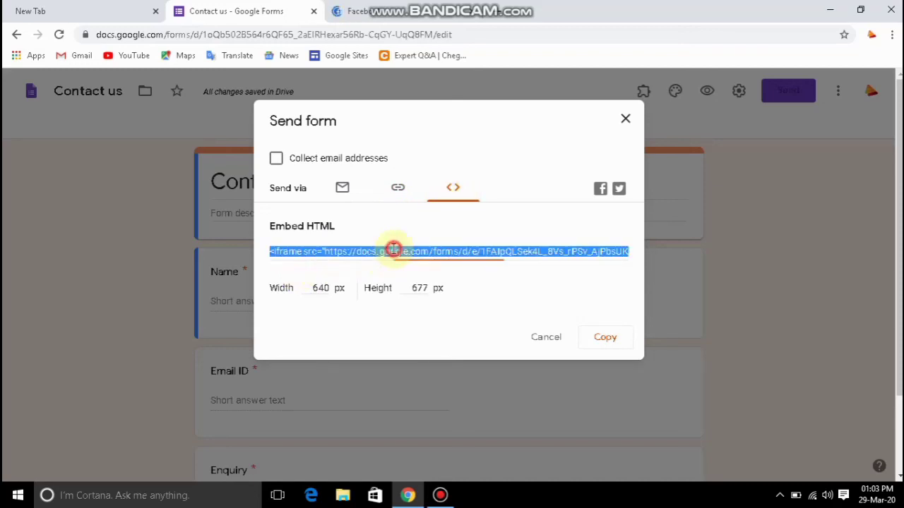